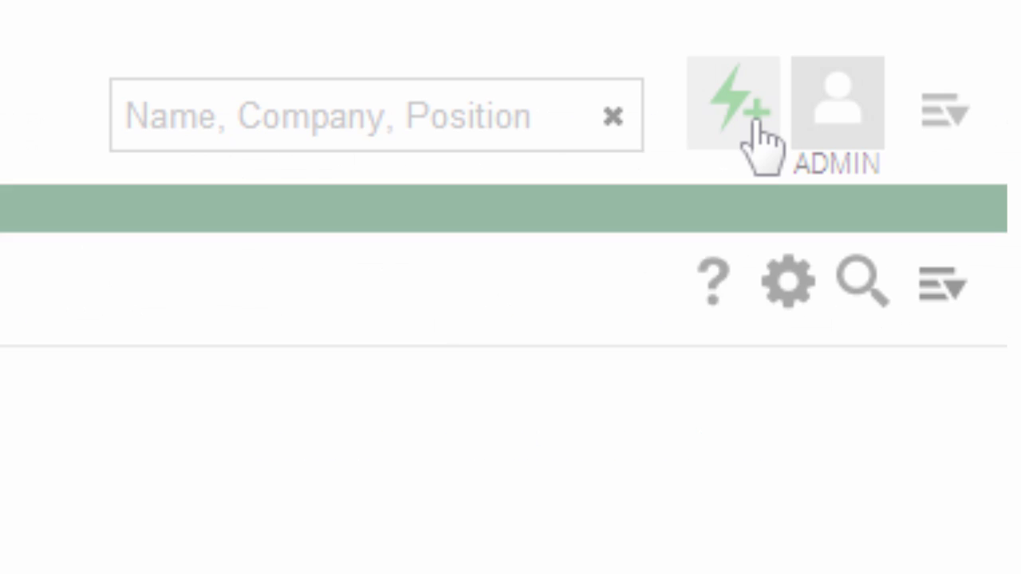
left_click(739, 135)
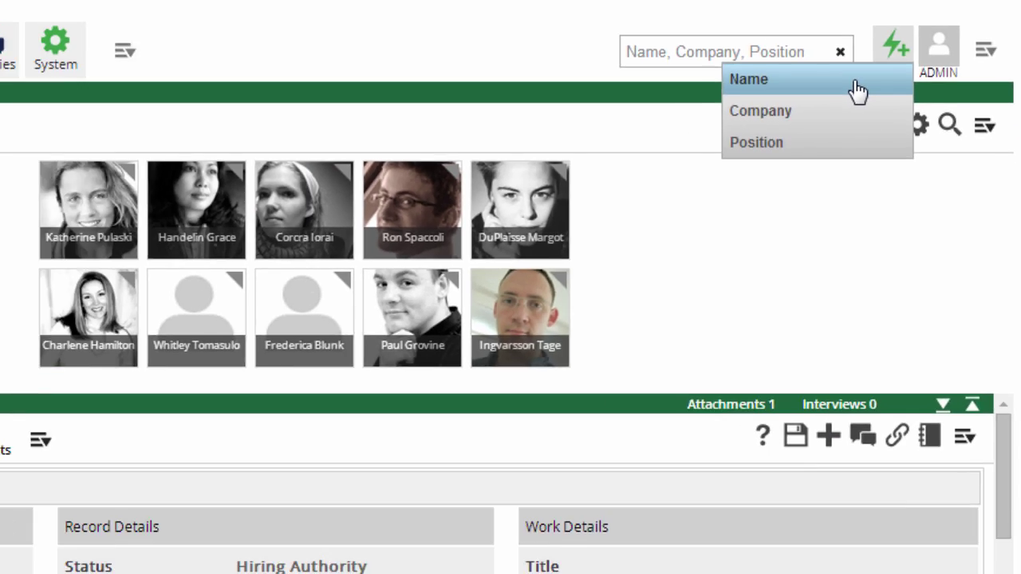
left_click(662, 178)
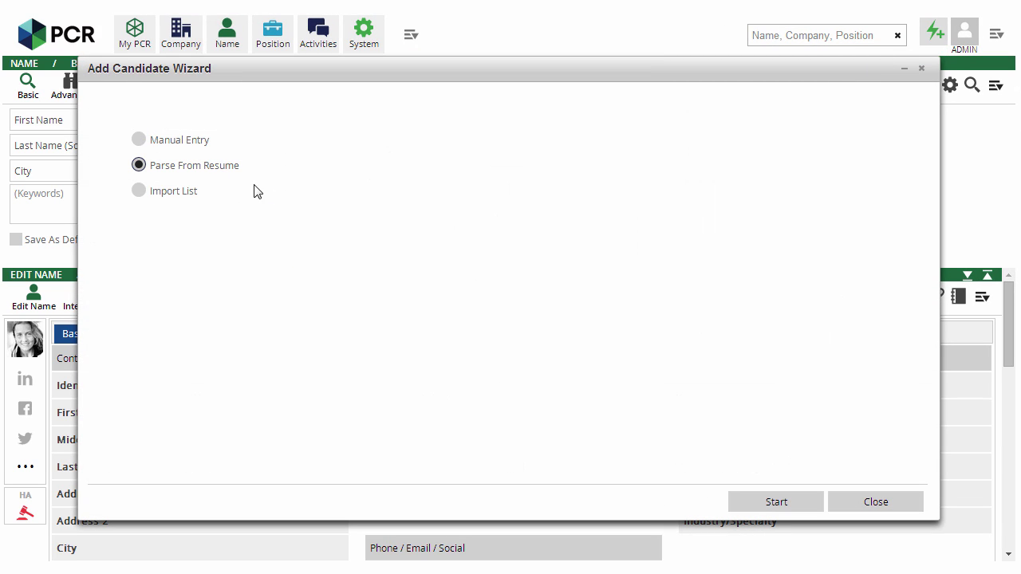
left_click(759, 502)
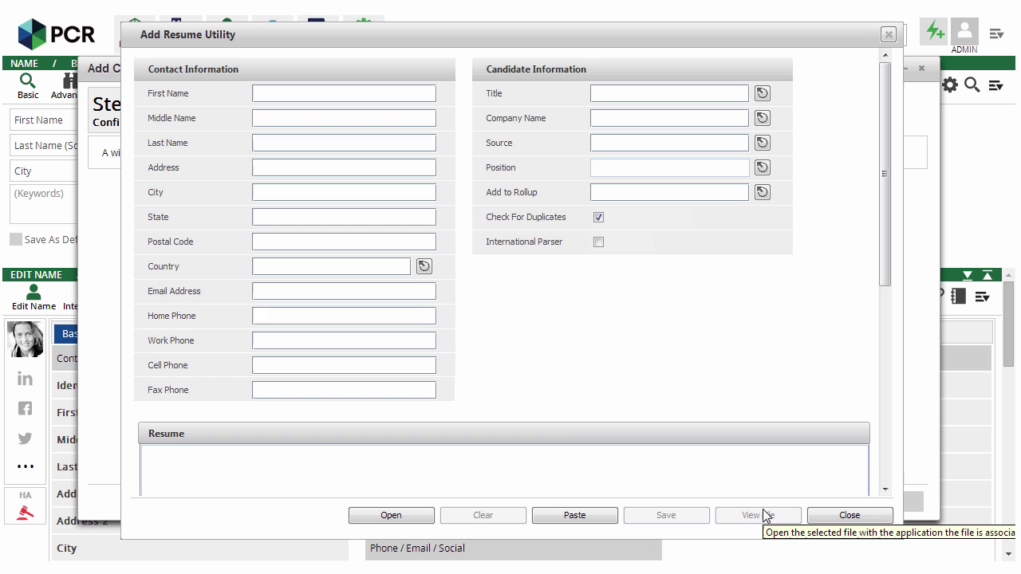
left_click(388, 517)
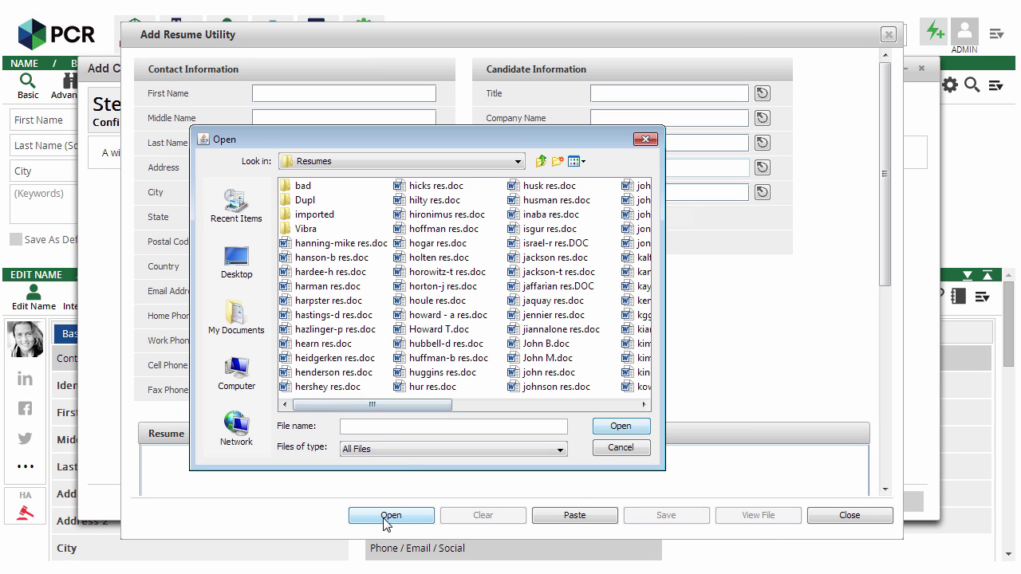
double_click(436, 359)
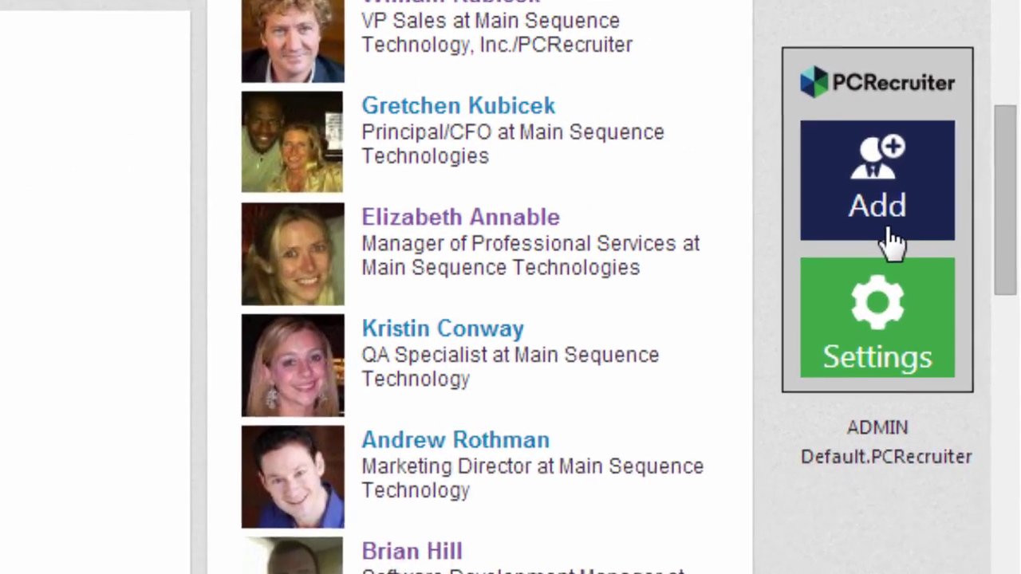
Add the open LinkedIn profile to PCRecruiter with the Capture sidebar's Add button
left_click(953, 160)
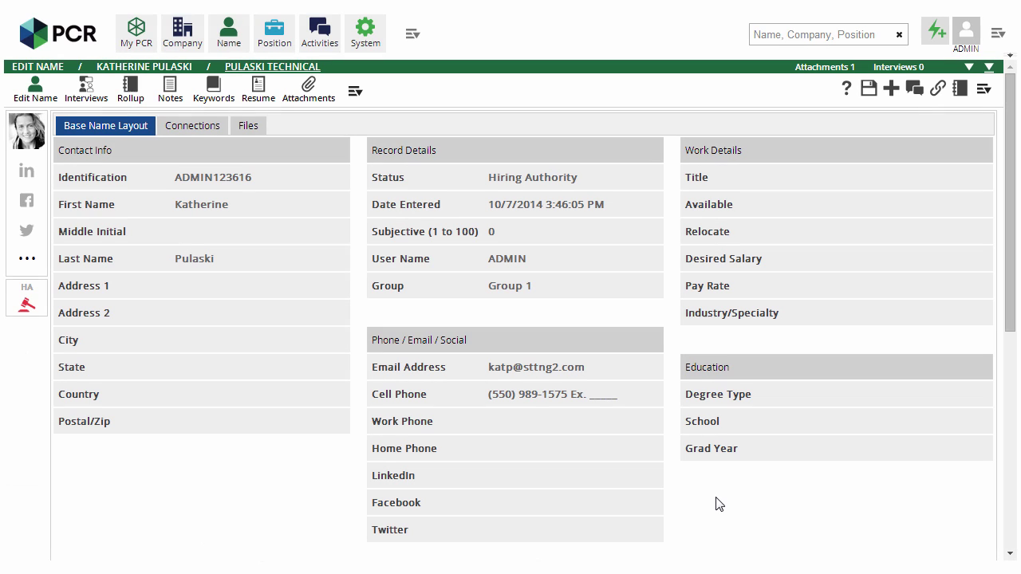
Put Education and Work Details in the middle column and Phone/Email/Social on the right, remove Record Details, and save
left_click(985, 91)
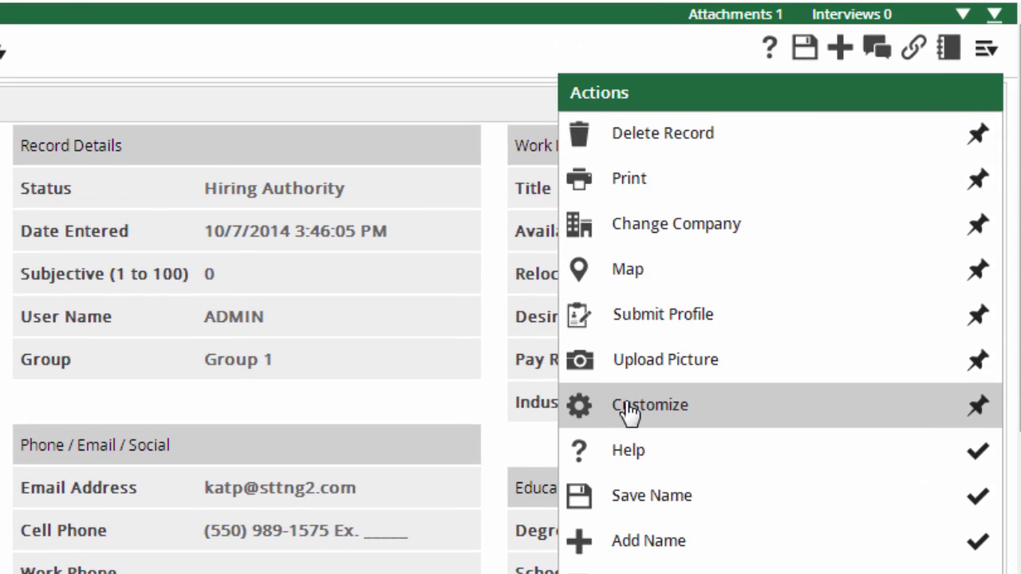
left_click(627, 411)
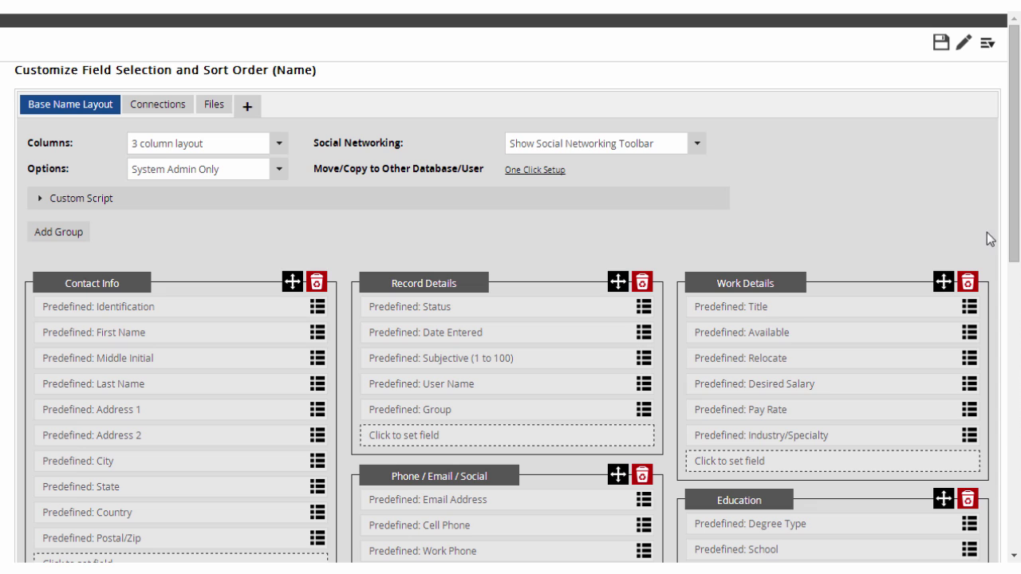
scroll(989, 233, "down", 3)
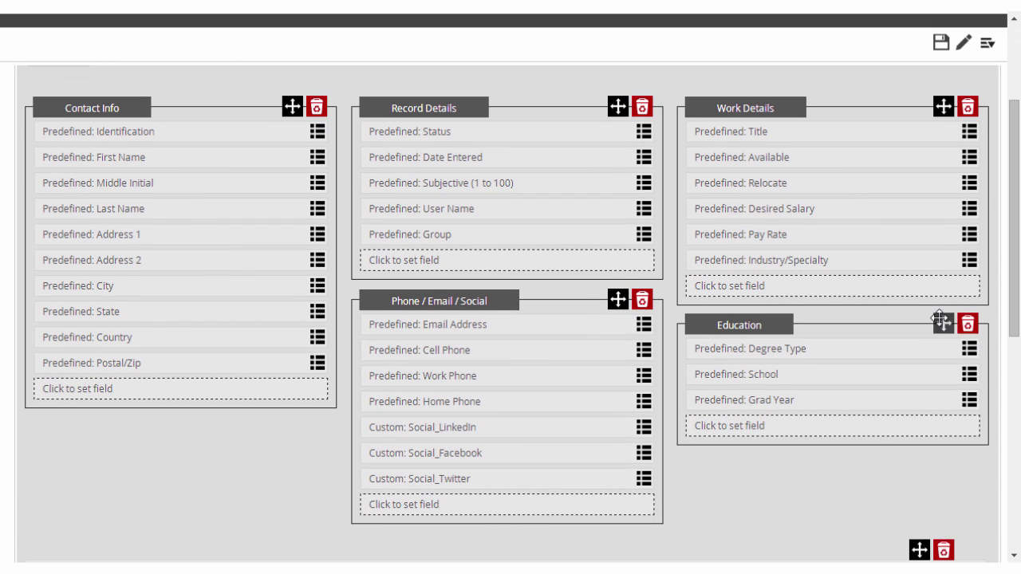
left_click_drag(942, 320, 617, 300)
left_click_drag(617, 439, 933, 328)
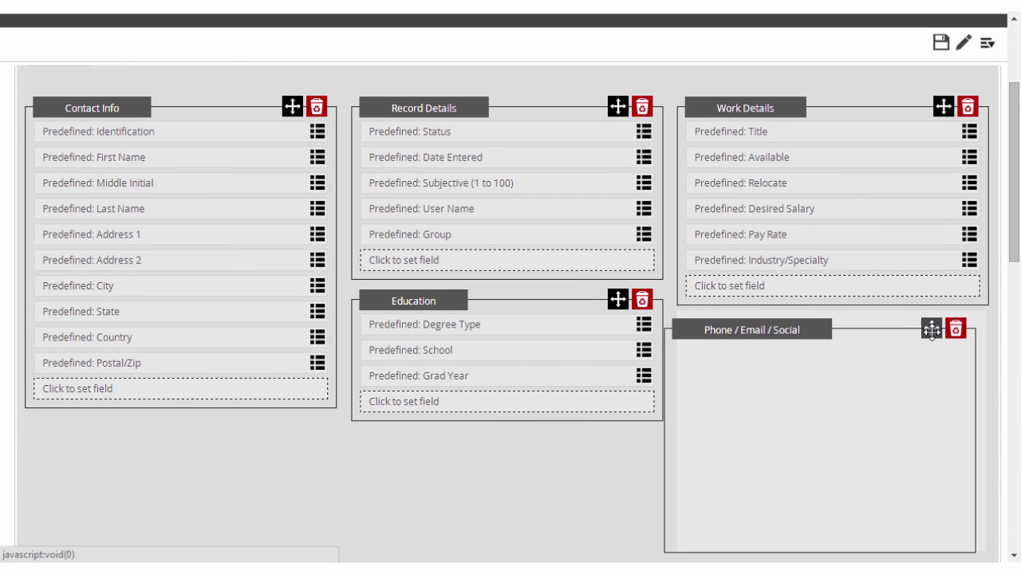
left_click(642, 109)
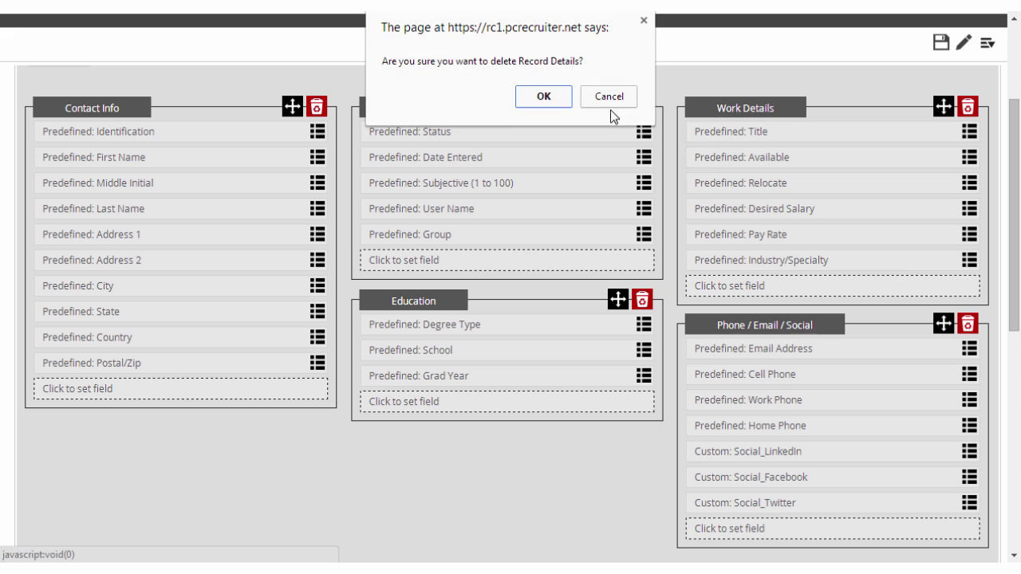
left_click(549, 101)
left_click_drag(943, 106, 622, 249)
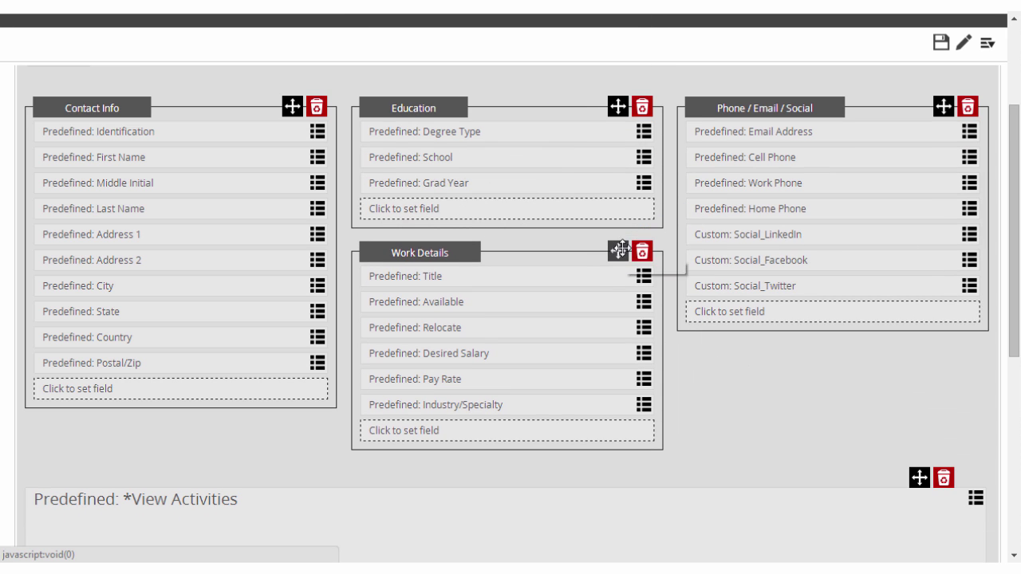
left_click(940, 45)
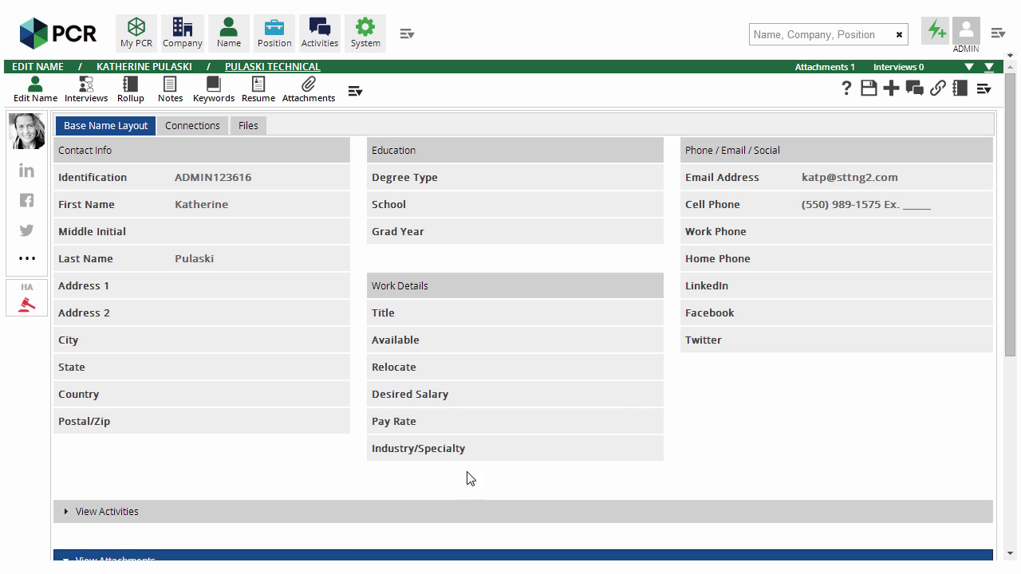
Choose the top-bar modules so Rollups is included and Activities and System are left out
left_click(406, 33)
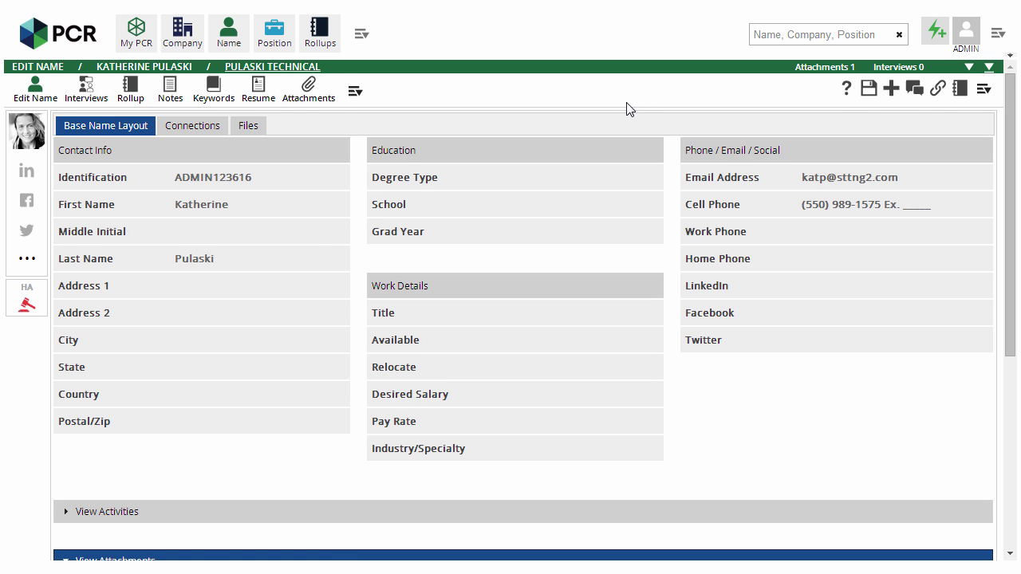
mouse_move(357, 94)
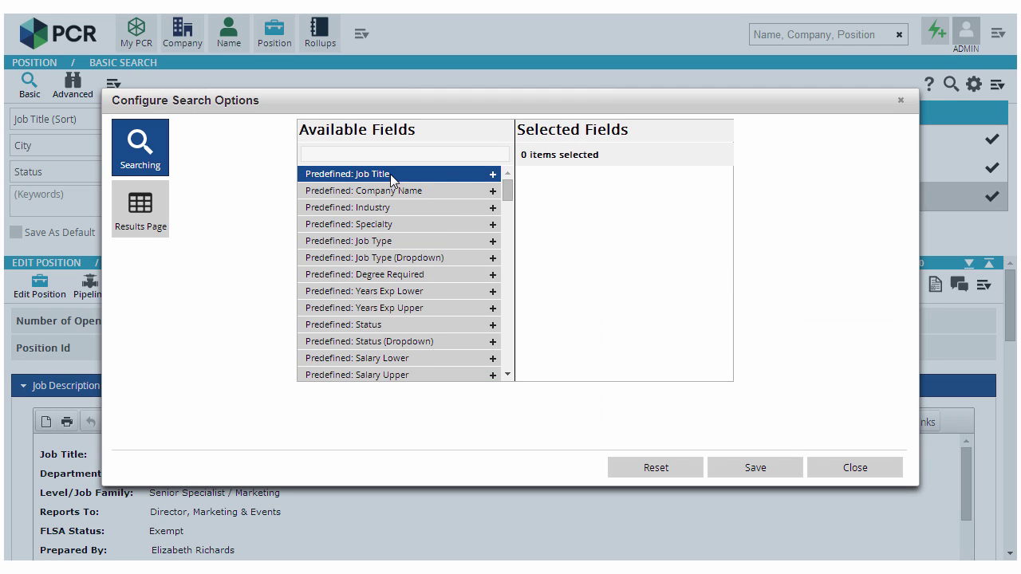
Add Job Title, Job Type, Status and Contact Name to the Selected search fields
left_click_drag(390, 173, 624, 187)
left_click_drag(428, 227, 641, 211)
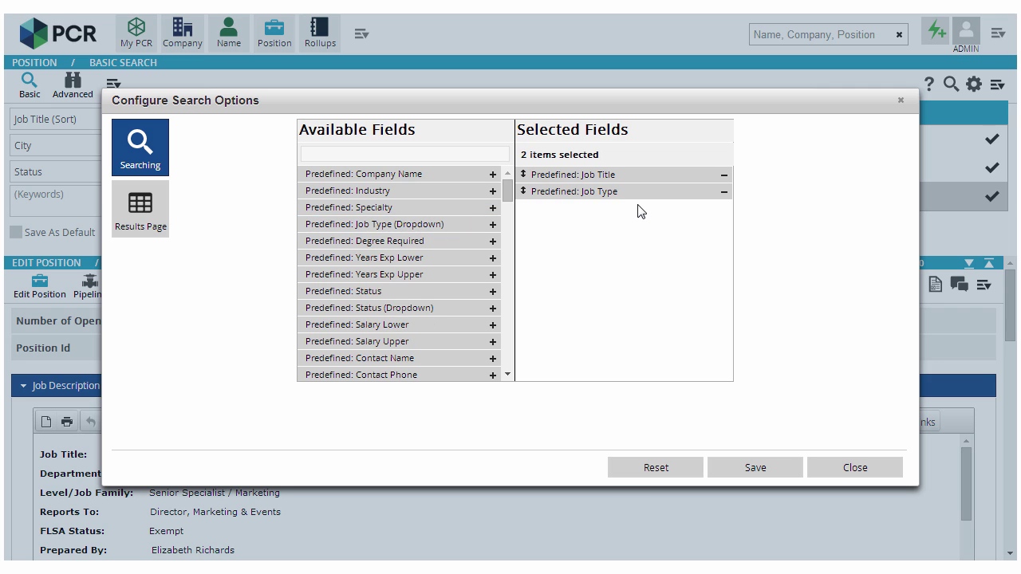
left_click_drag(382, 292, 602, 208)
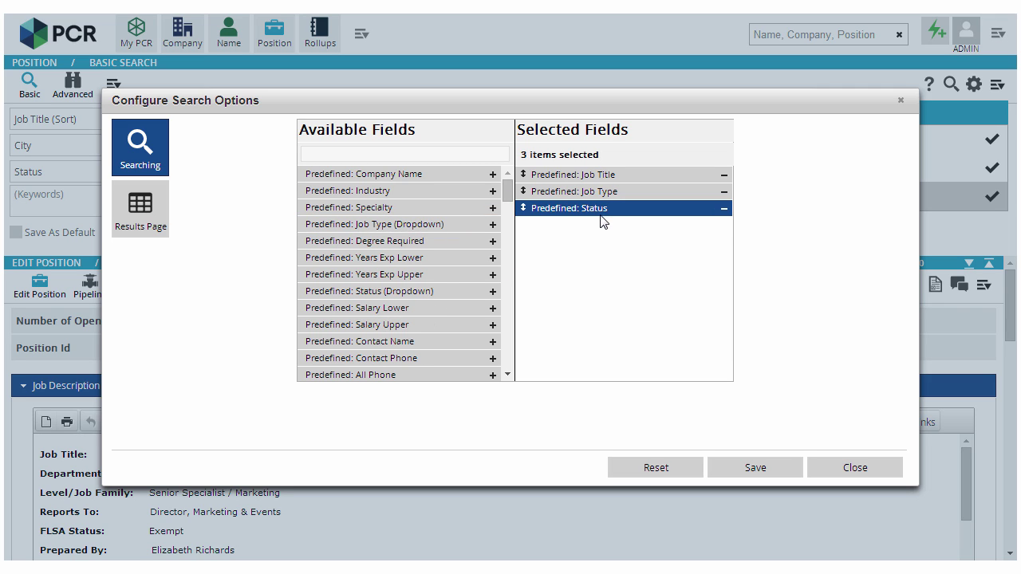
left_click_drag(391, 341, 609, 231)
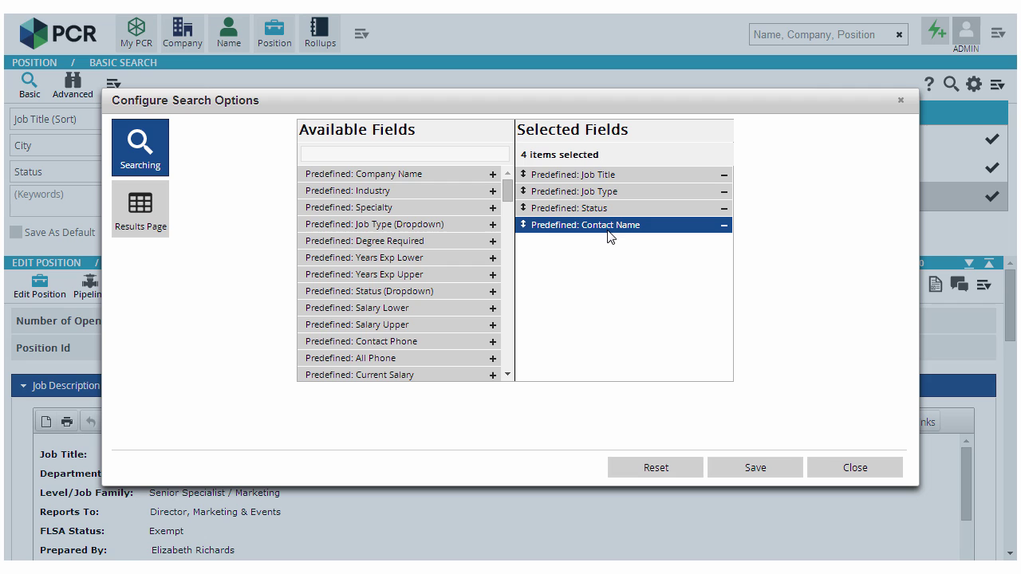
On the Results Page, find 'title' and add Predefined: Job Title as a result field
left_click(145, 220)
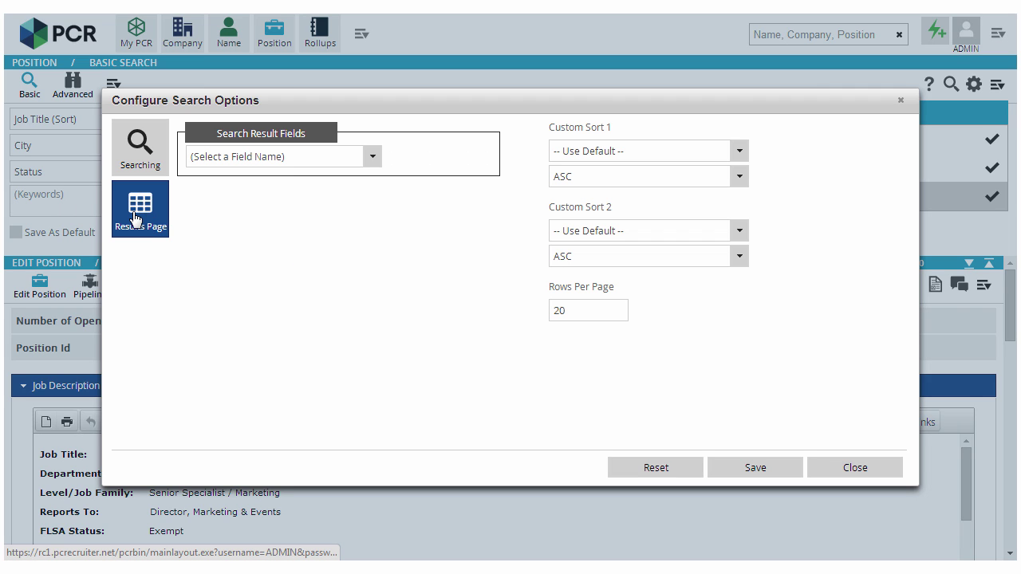
type("title")
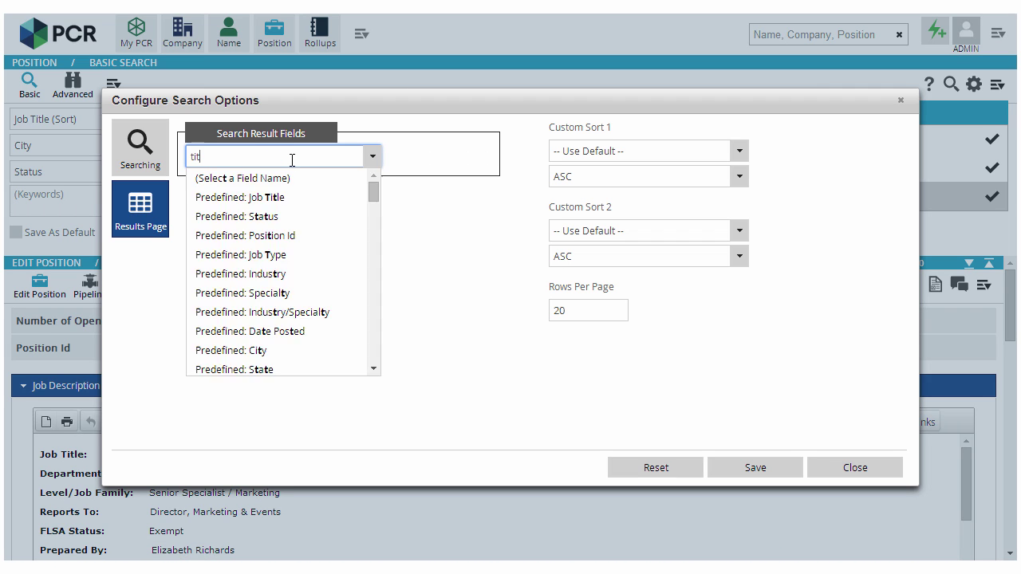
left_click(283, 187)
left_click(239, 191)
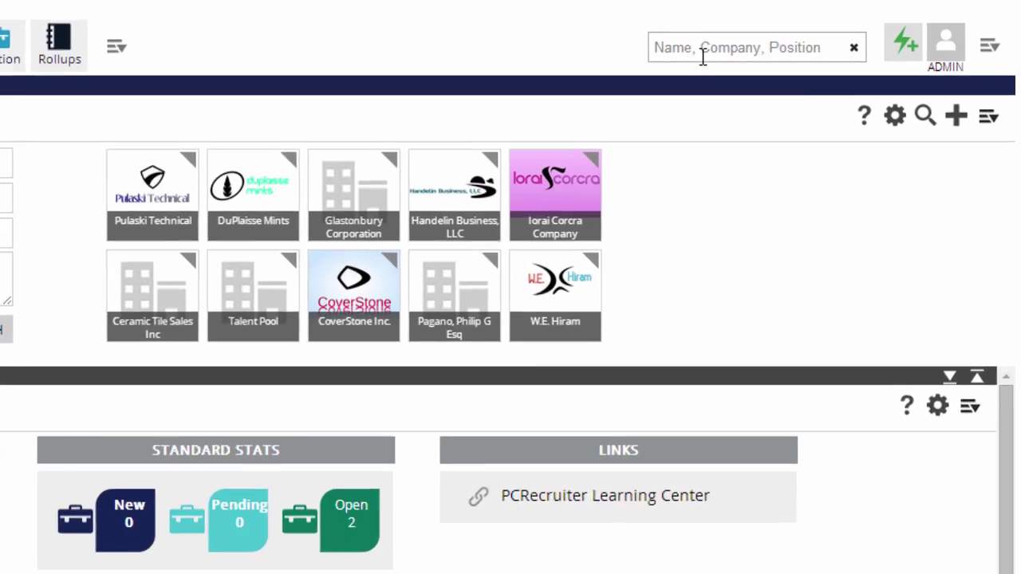
Quick-search 'cover' and start an e-mail to the CoverStone Inc. contact
left_click(790, 34)
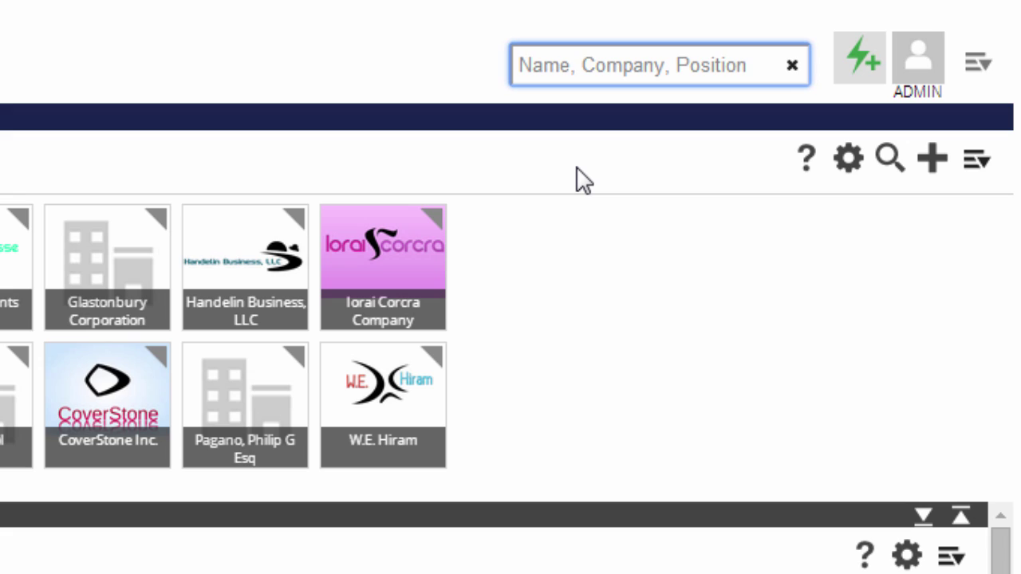
type("cover")
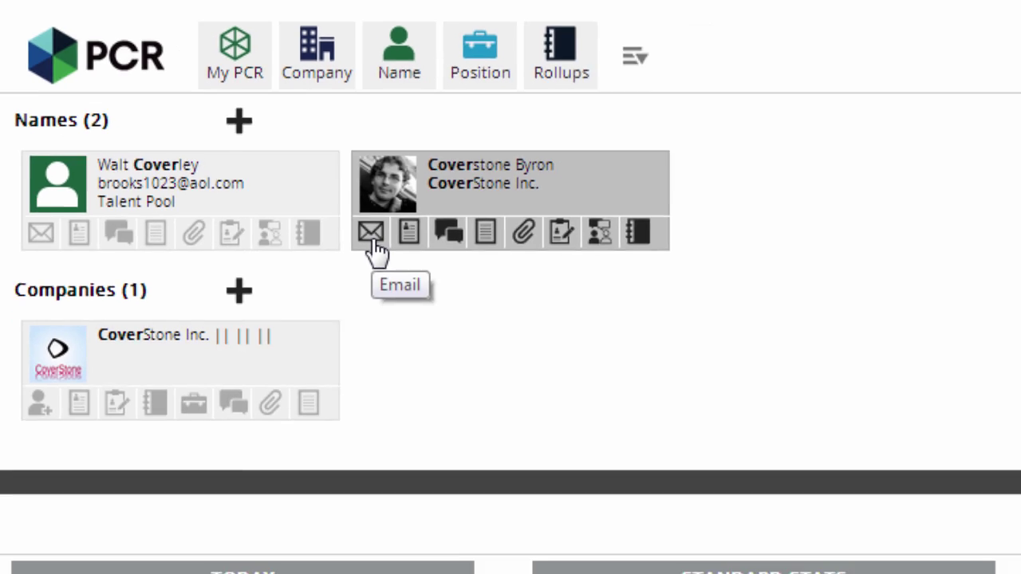
left_click(444, 279)
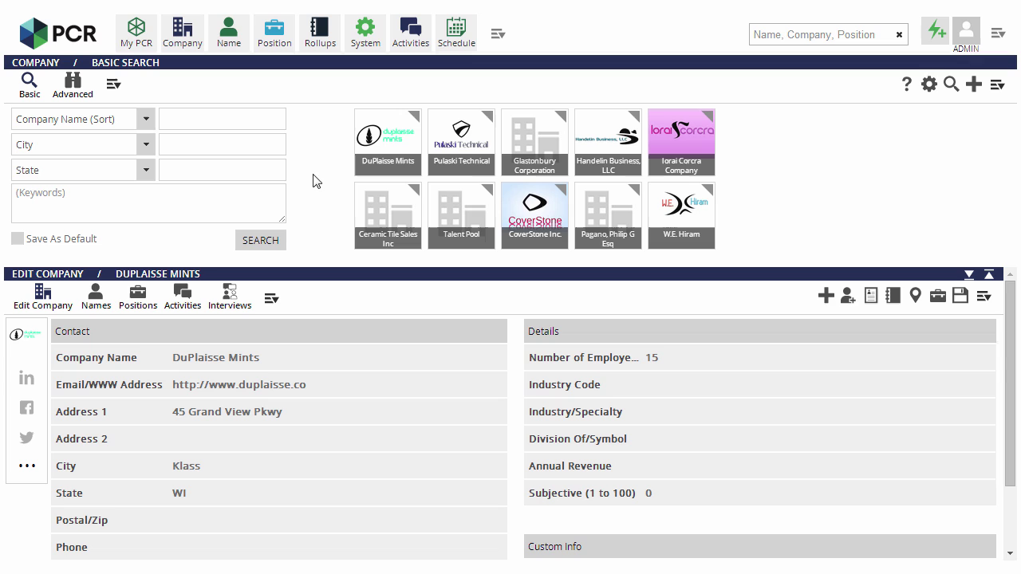
Set Standard Stats to YES in the MyPCR Dashboard configuration and save it
left_click(137, 46)
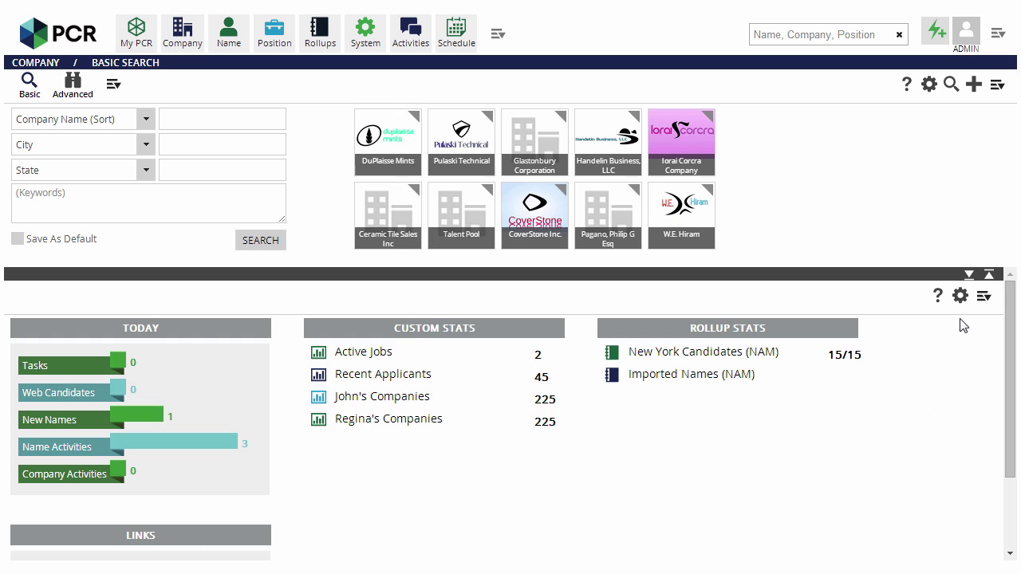
left_click(962, 298)
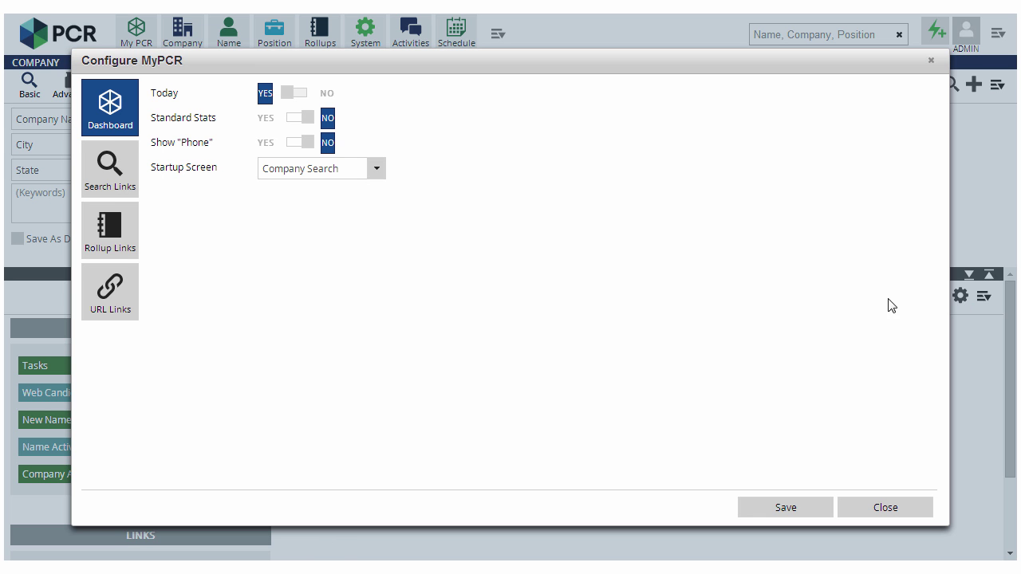
left_click_drag(310, 125, 289, 126)
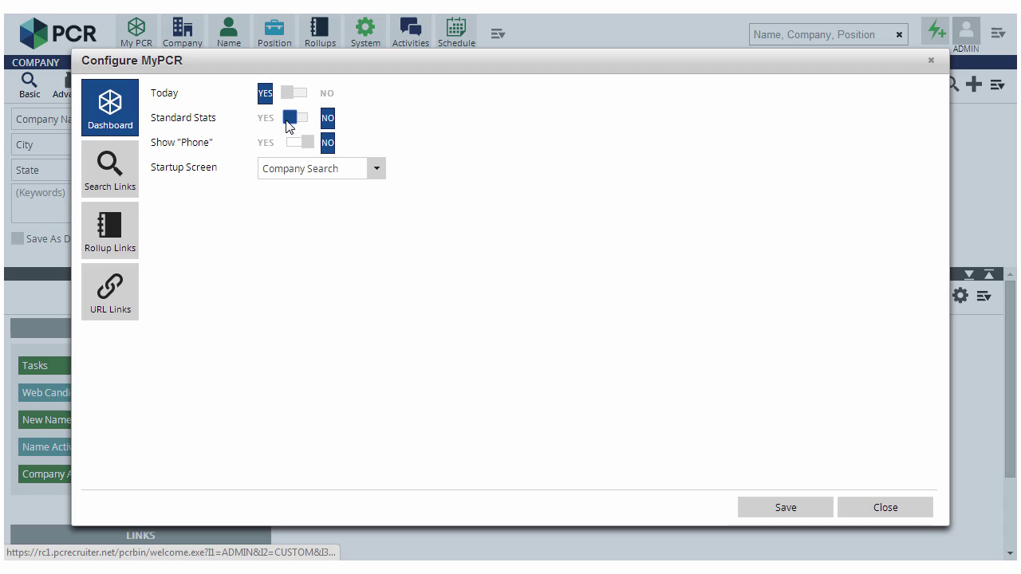
left_click(764, 509)
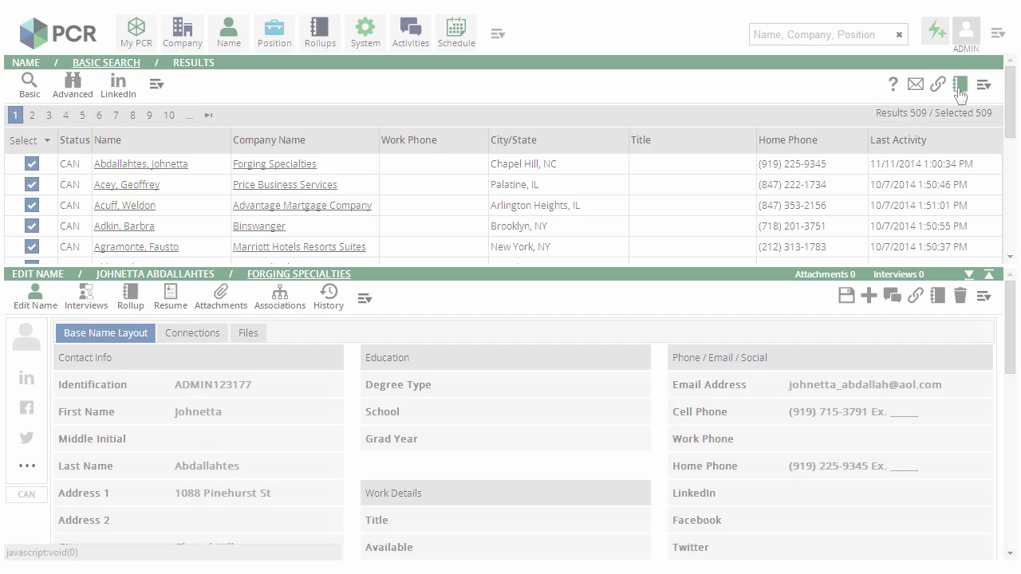
Create the 'Candidate List' rollup and add the 509 selected candidates, following progress to 100%
left_click(958, 87)
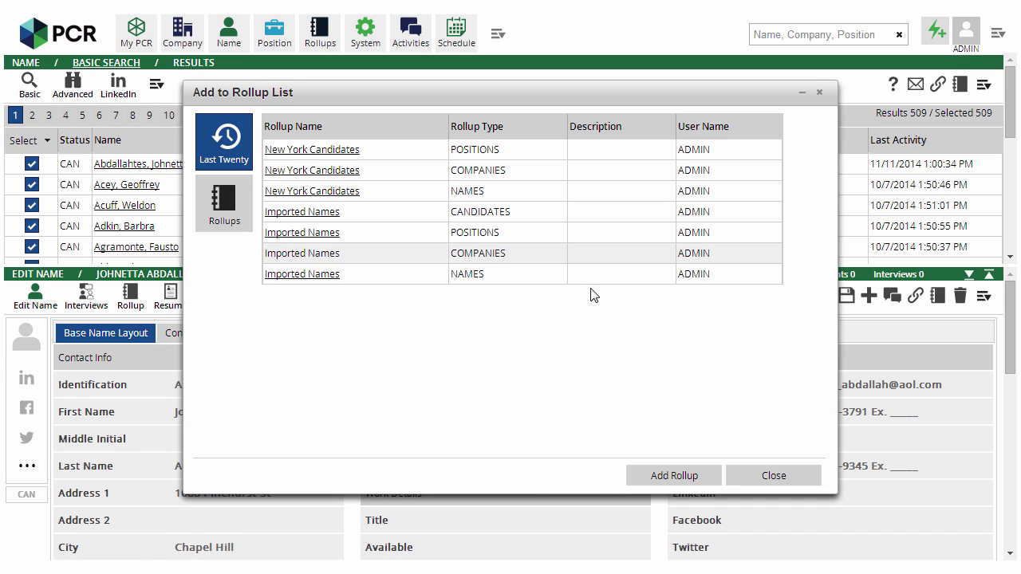
left_click(659, 477)
type("C")
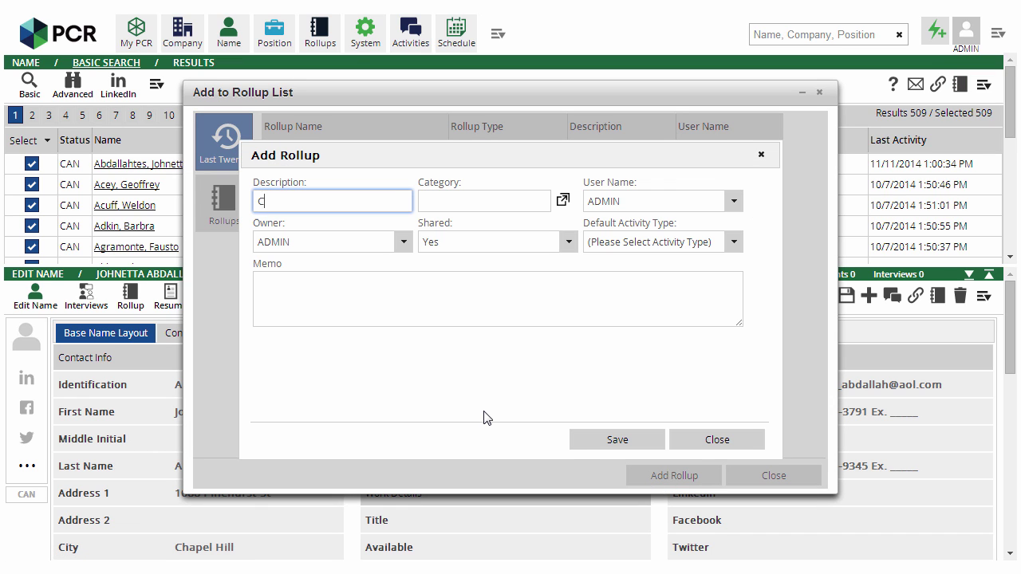
type("andidate List")
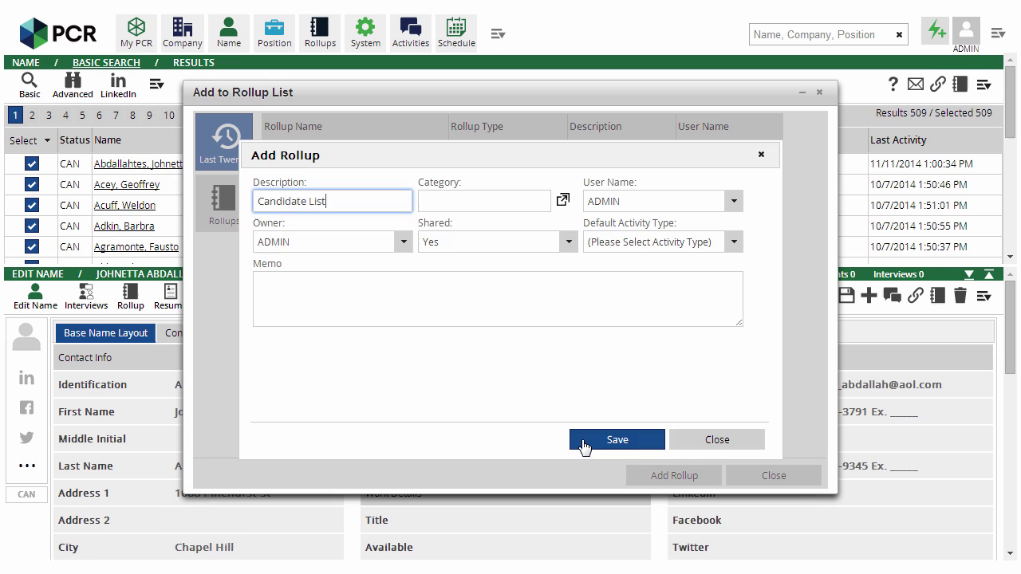
left_click(587, 445)
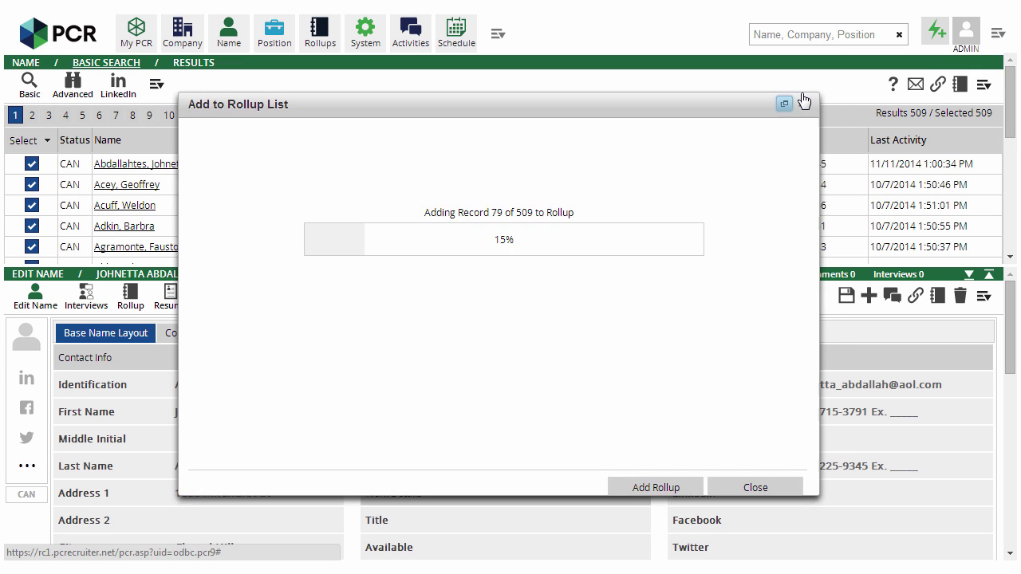
left_click(802, 94)
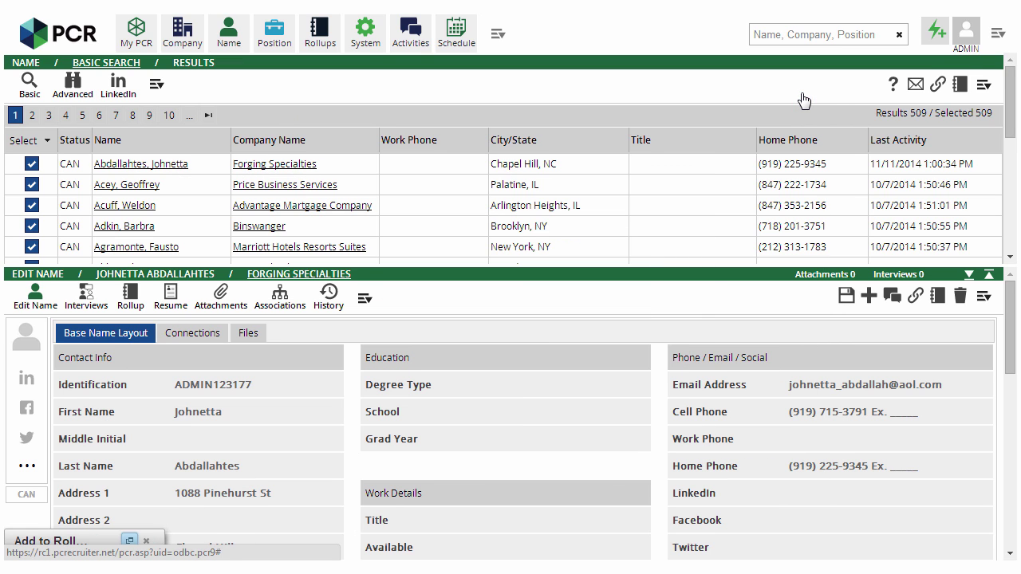
left_click(130, 542)
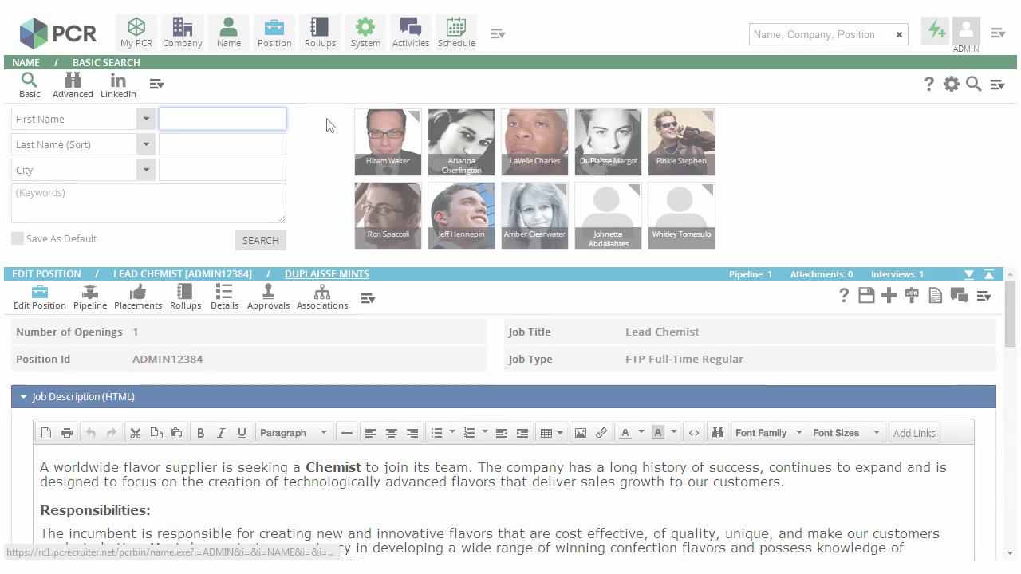
Open the recent candidate, edit their email address and set Available to 11/28/2014
left_click(410, 163)
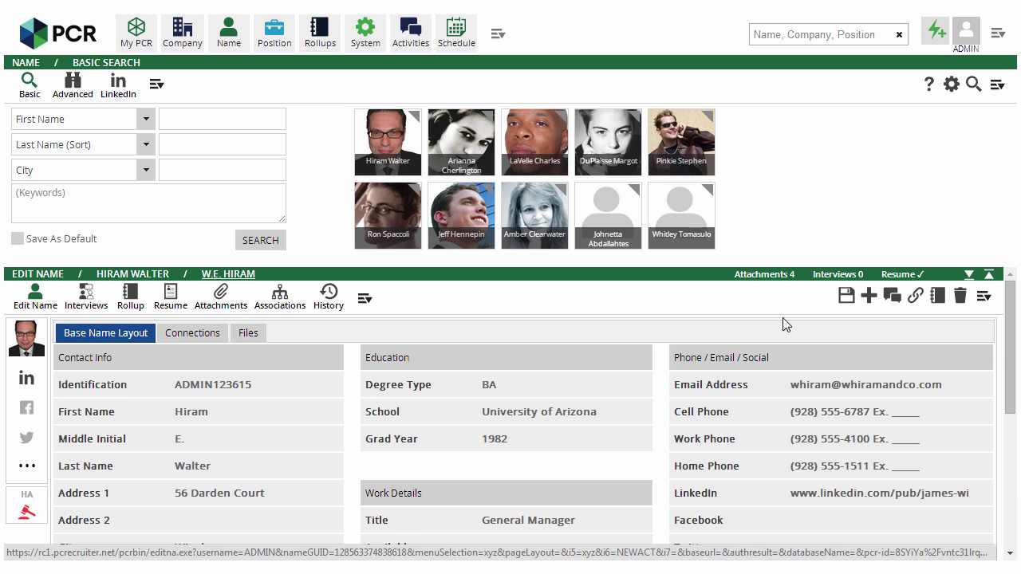
left_click(987, 276)
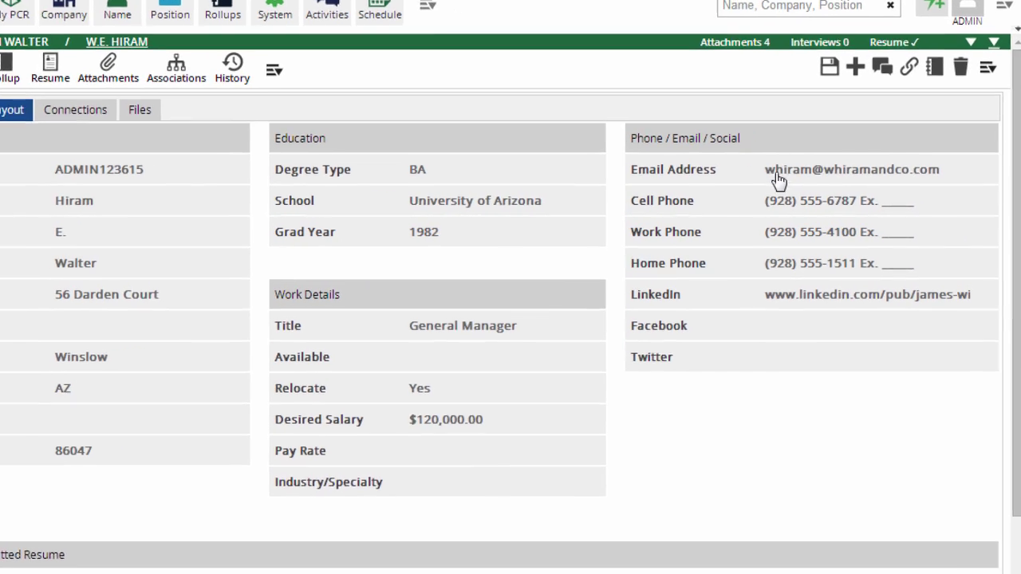
double_click(816, 179)
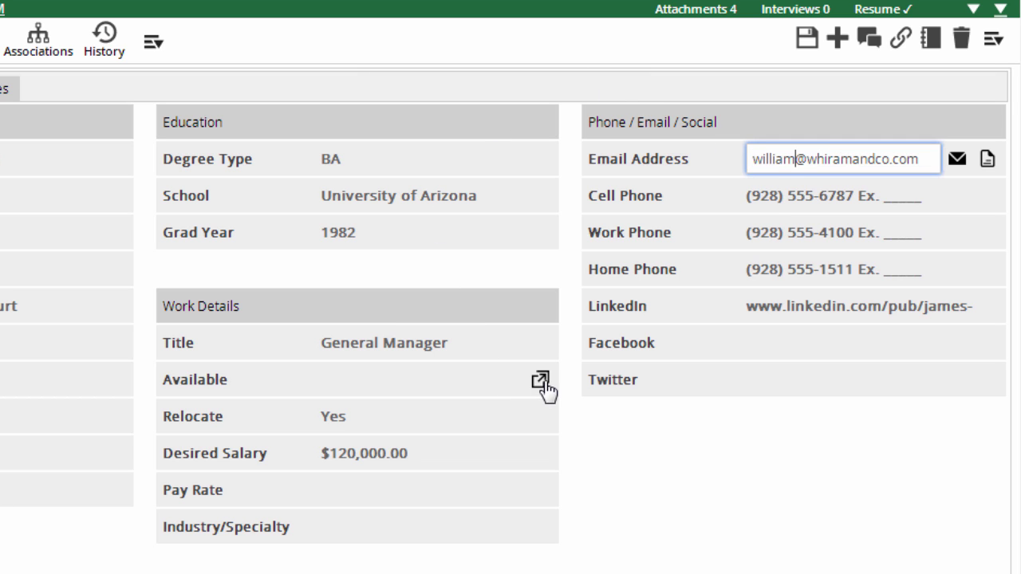
left_click(542, 383)
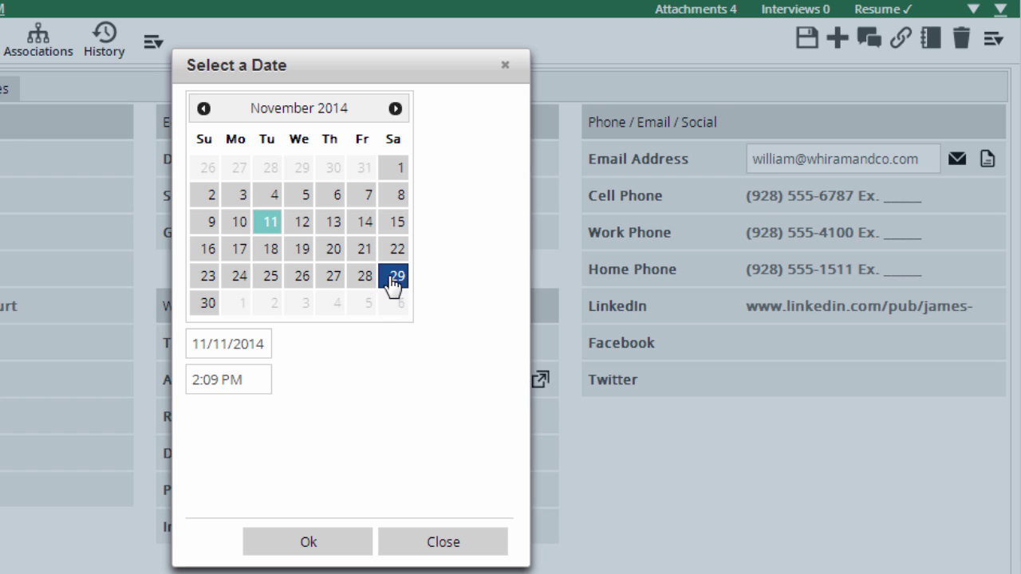
left_click(367, 280)
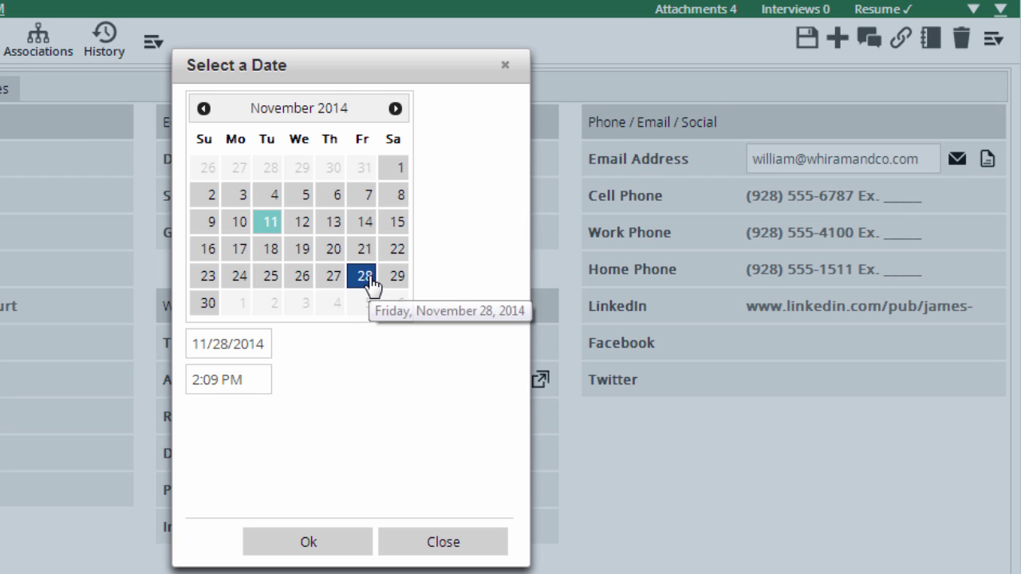
left_click(311, 542)
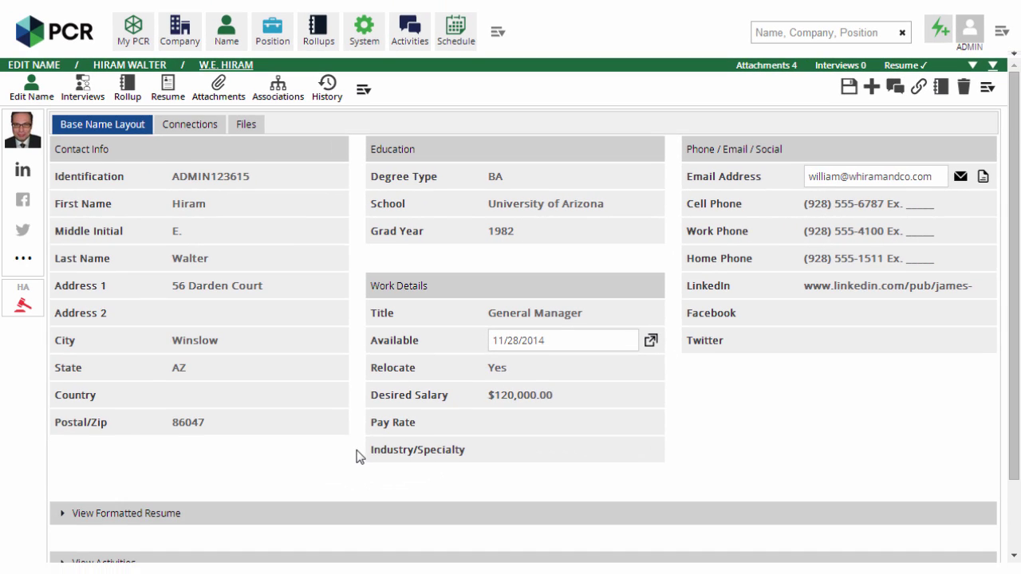
Expand the candidate's View Formatted Resume preview, look it over, then collapse it
scroll(351, 451, "down", 3)
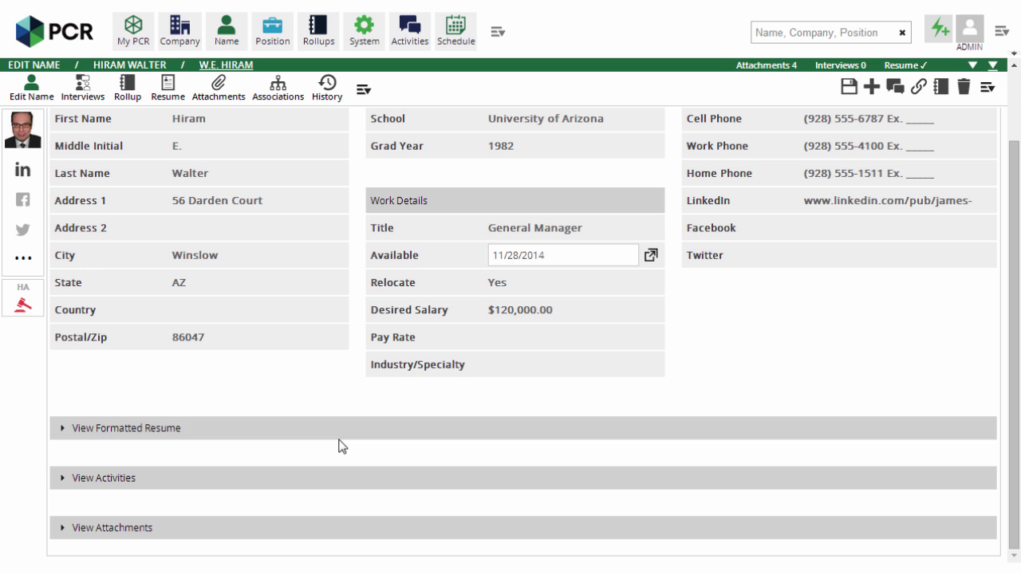
left_click(61, 431)
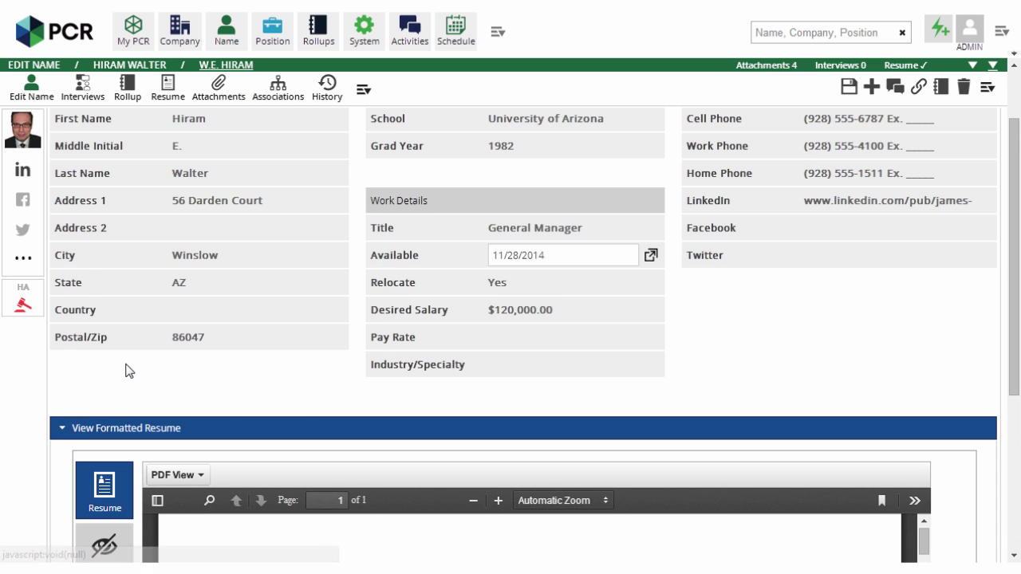
scroll(94, 354, "down", 4)
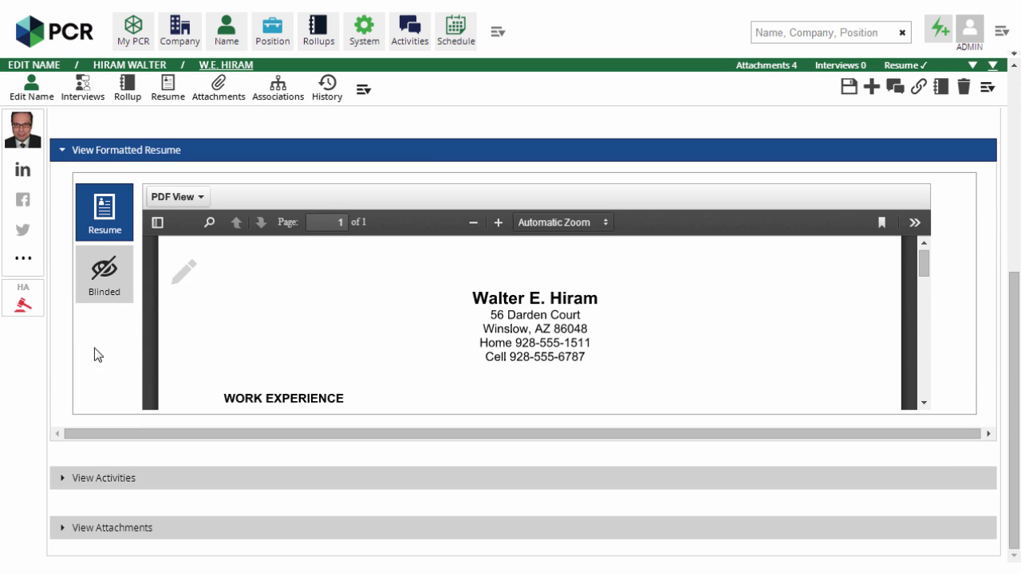
left_click(64, 152)
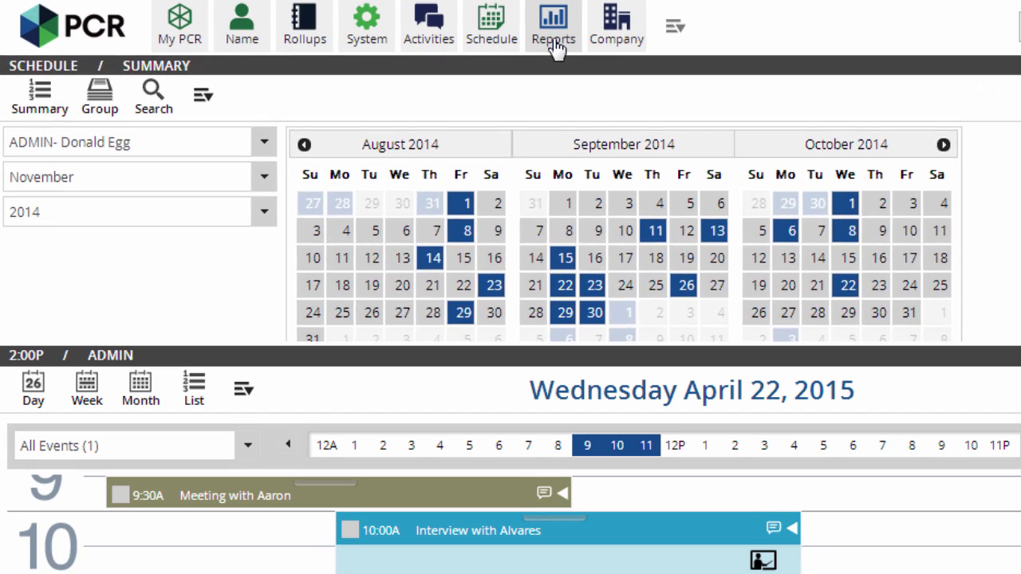
Search the Reports menu for 'Posit' to list the four position reports
left_click(413, 40)
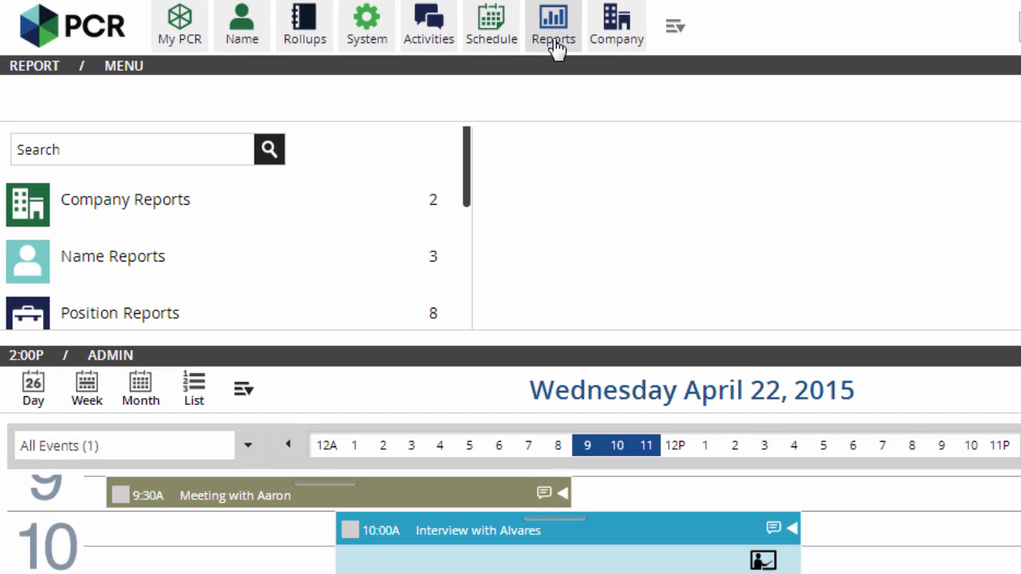
left_click(168, 157)
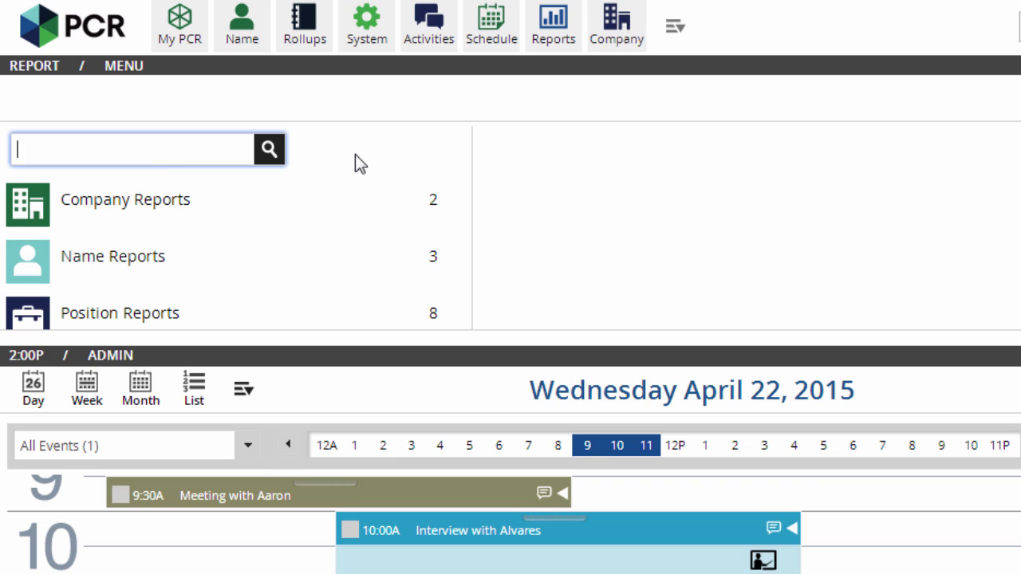
type("Posit")
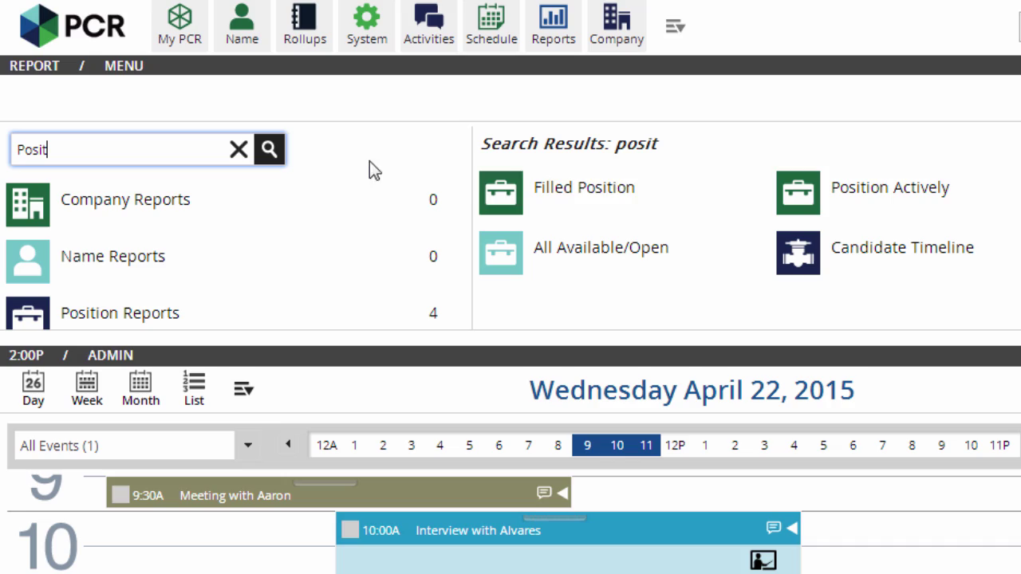
Open the Position Actively report, preview Iorai Corcra Company's info, then show a contact's phone-and-email card from Name search
left_click(815, 203)
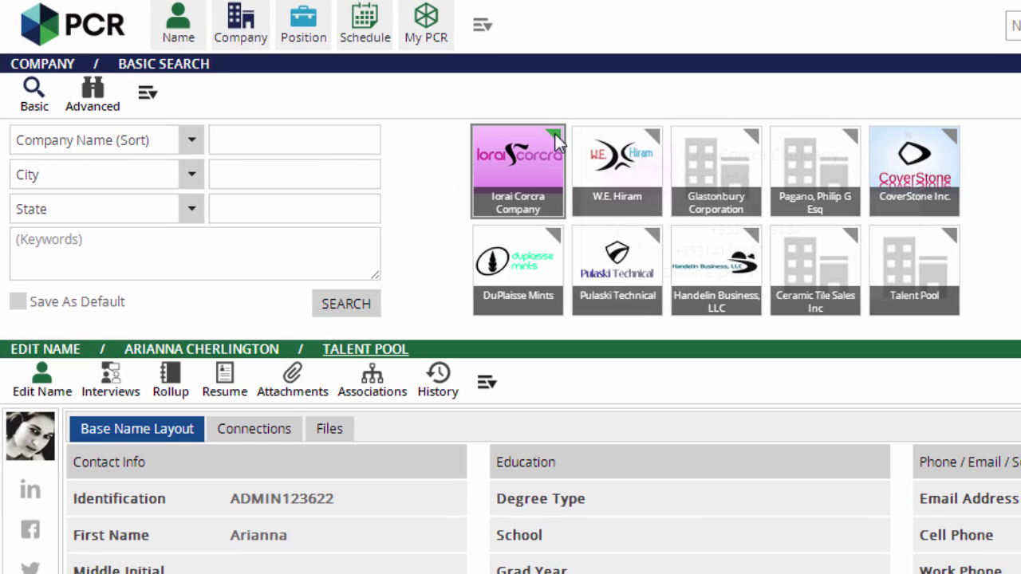
left_click(415, 115)
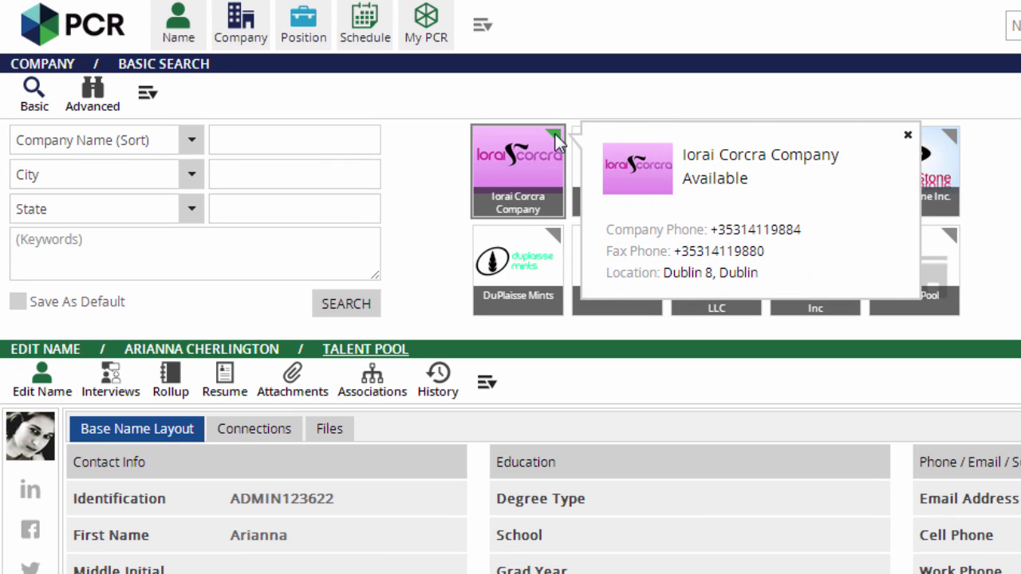
left_click(182, 36)
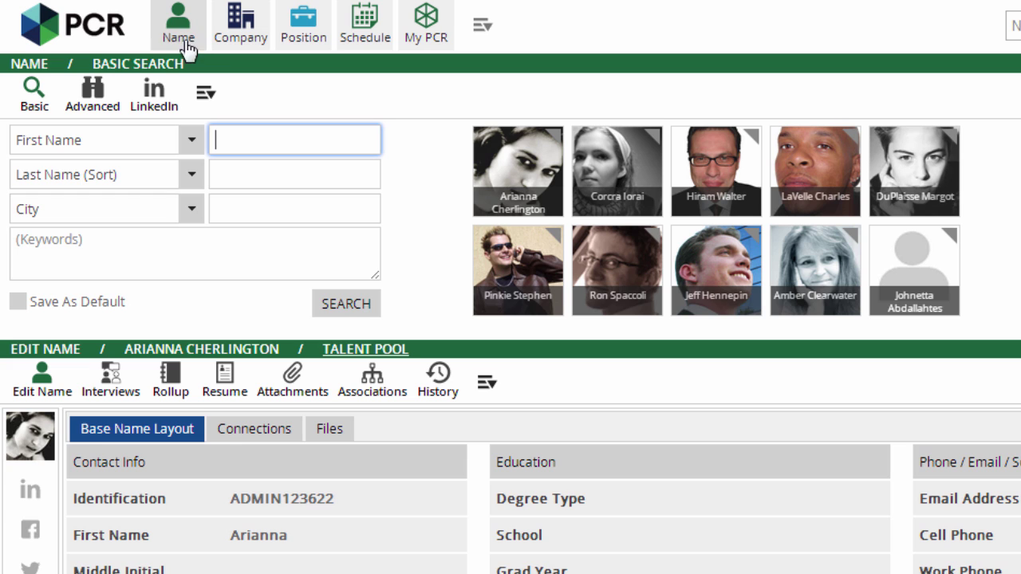
left_click(653, 142)
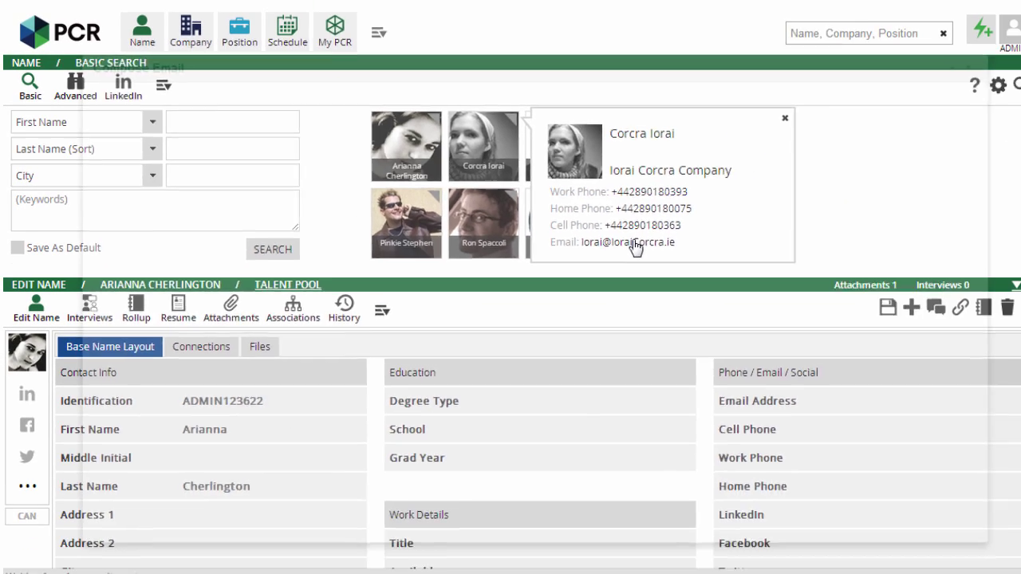
Start a Compose Email message to the contact from the e-mail address on their info card
left_click(802, 294)
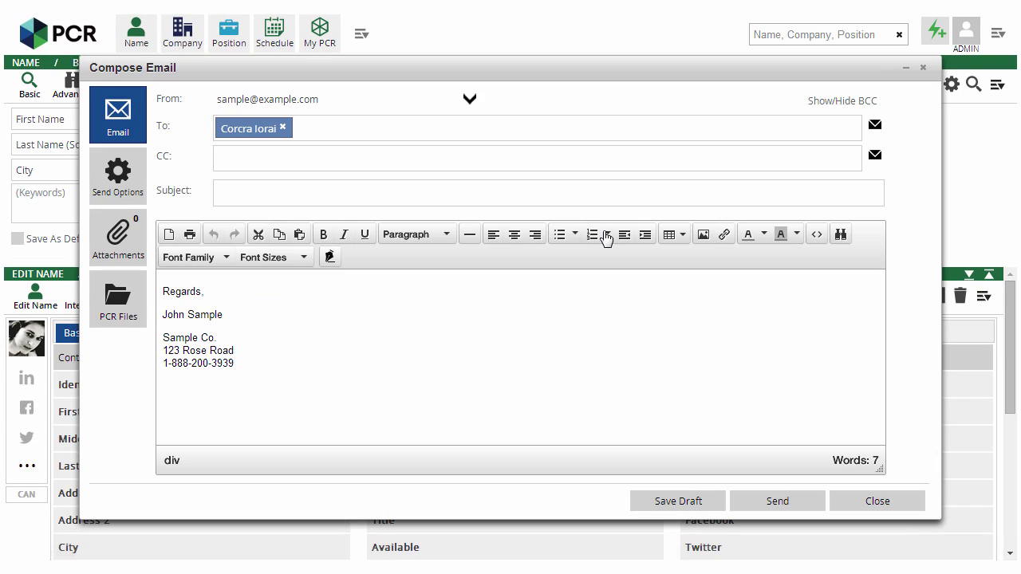